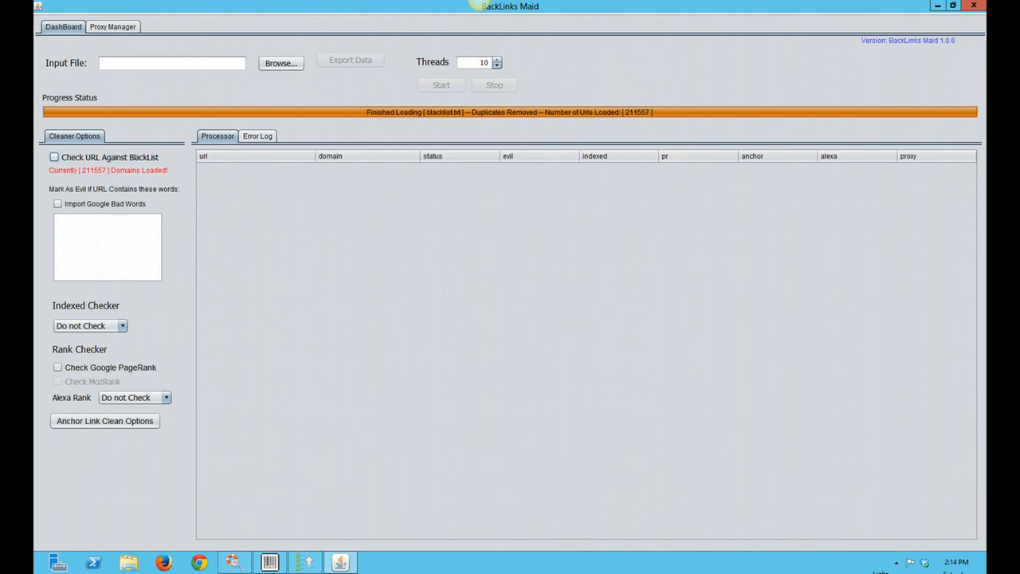
# Step: Look over the anchor link cleaning settings and the proxy settings, then return to the dashboard
pyautogui.moveTo(364, 534); pyautogui.dragTo(86, 235)
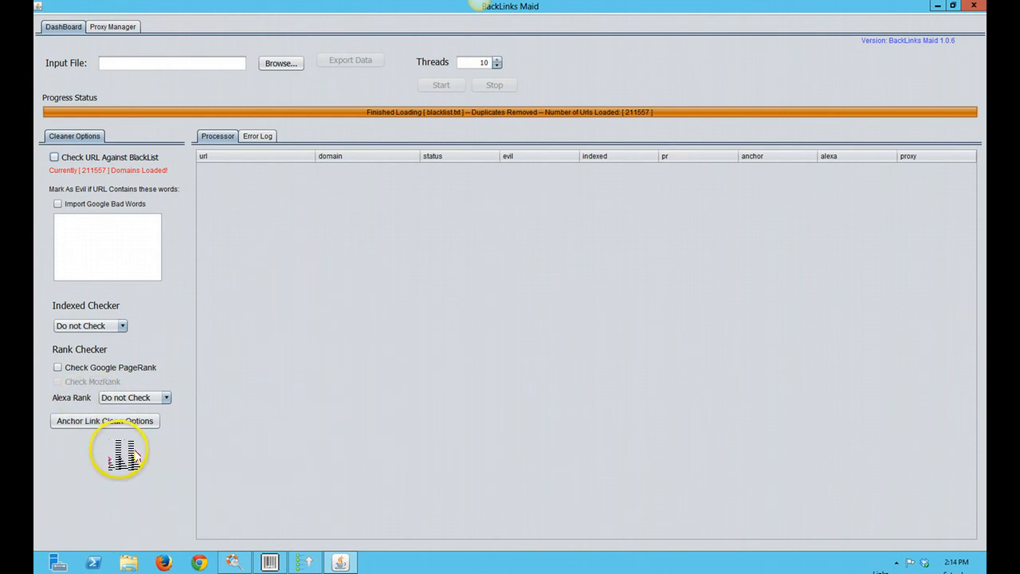
pyautogui.click(100, 423)
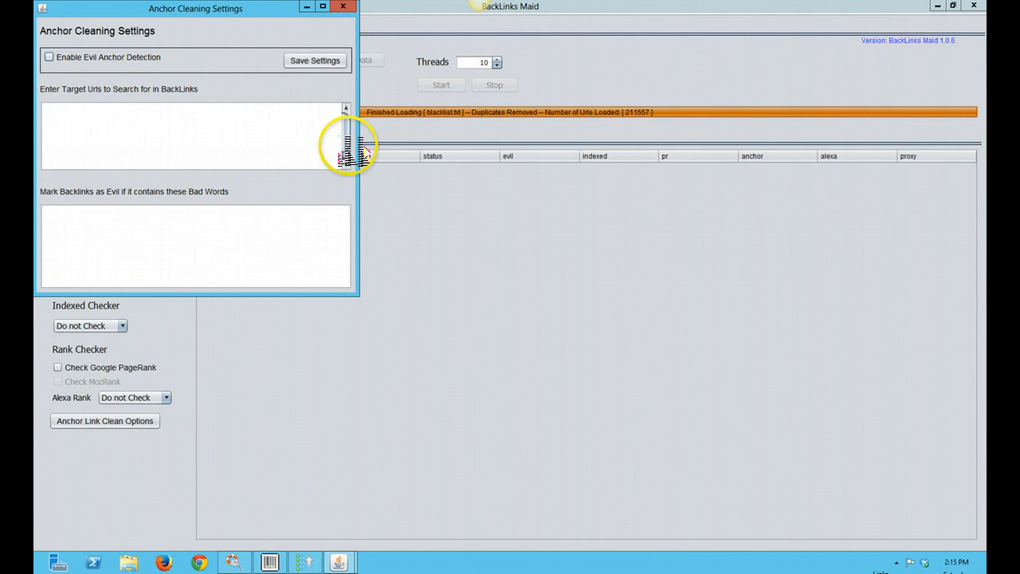
pyautogui.click(344, 7)
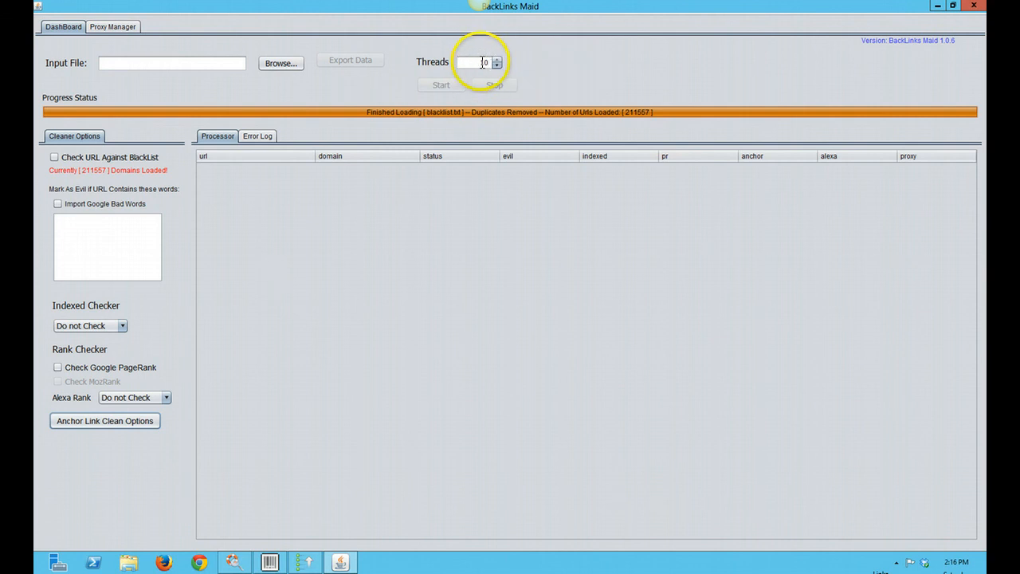
pyautogui.click(115, 27)
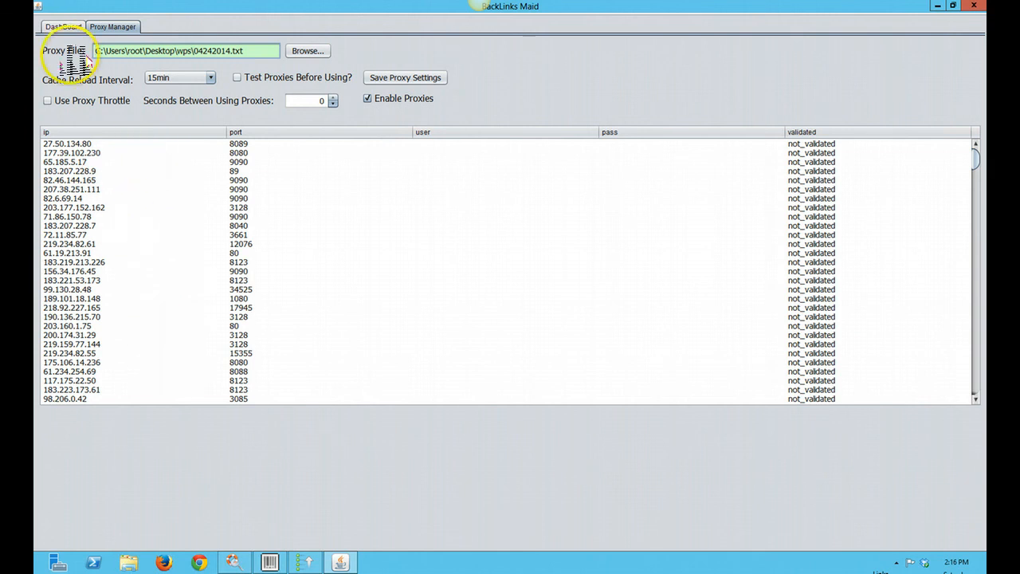
pyautogui.click(63, 27)
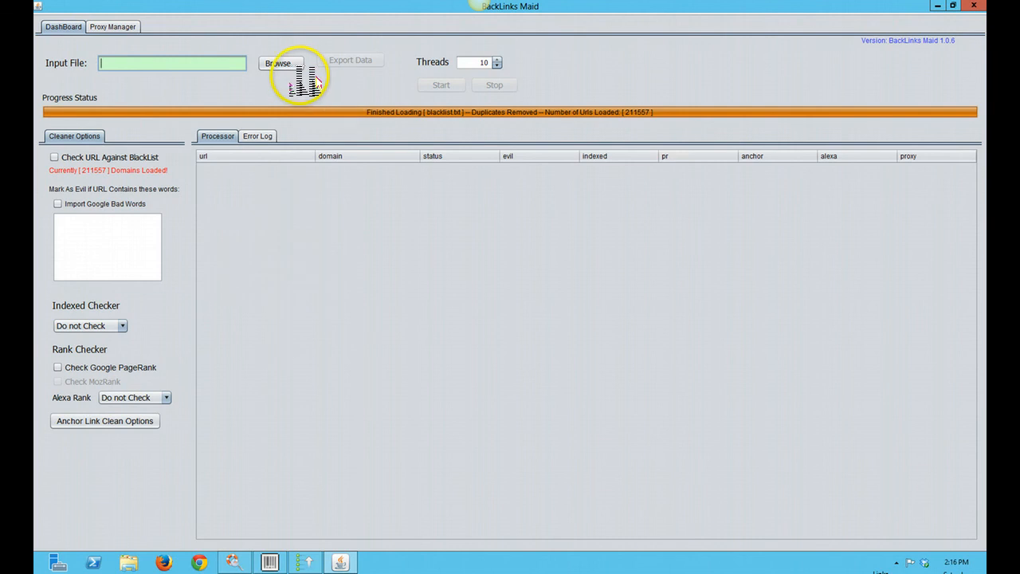
# Step: Load GScraper-Split-1.txt from the "Processed Ready For backlinks Maid" folder as the input file
pyautogui.click(280, 64)
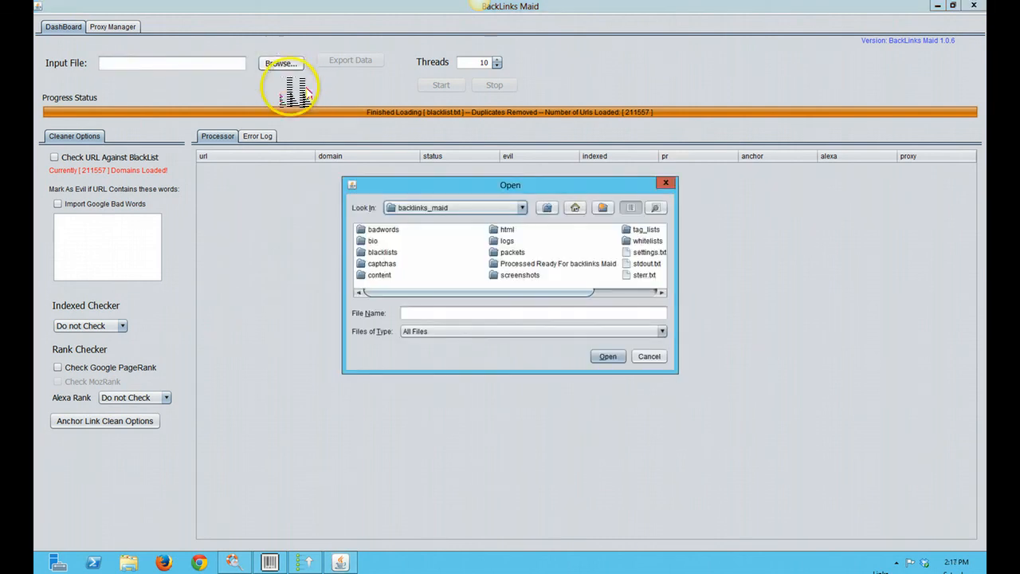
pyautogui.doubleClick(532, 264)
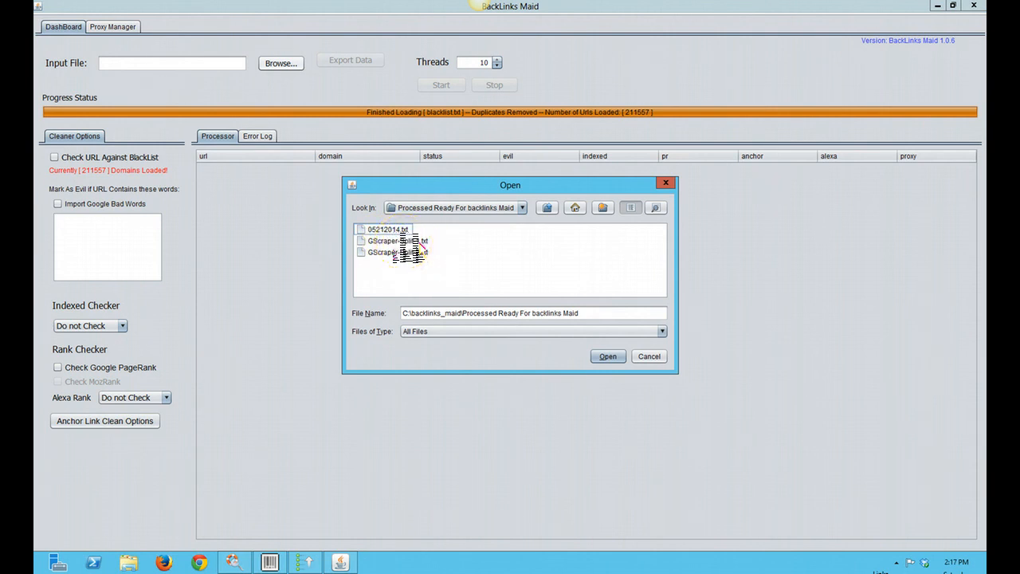
pyautogui.click(403, 240)
pyautogui.click(609, 357)
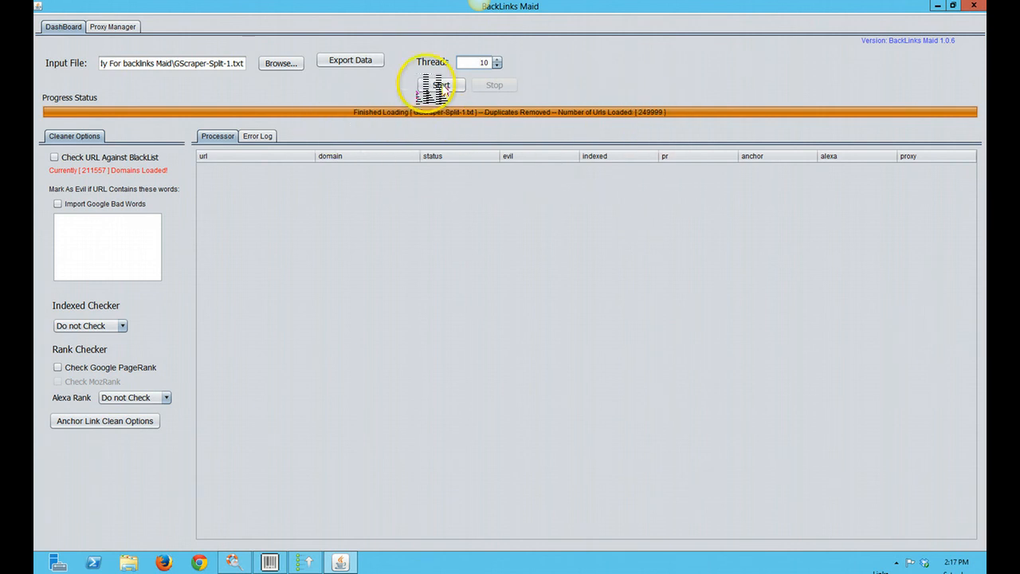
# Step: Set the threads to 100 and enable both the blacklist URL check and the Google bad words import
pyautogui.doubleClick(484, 62)
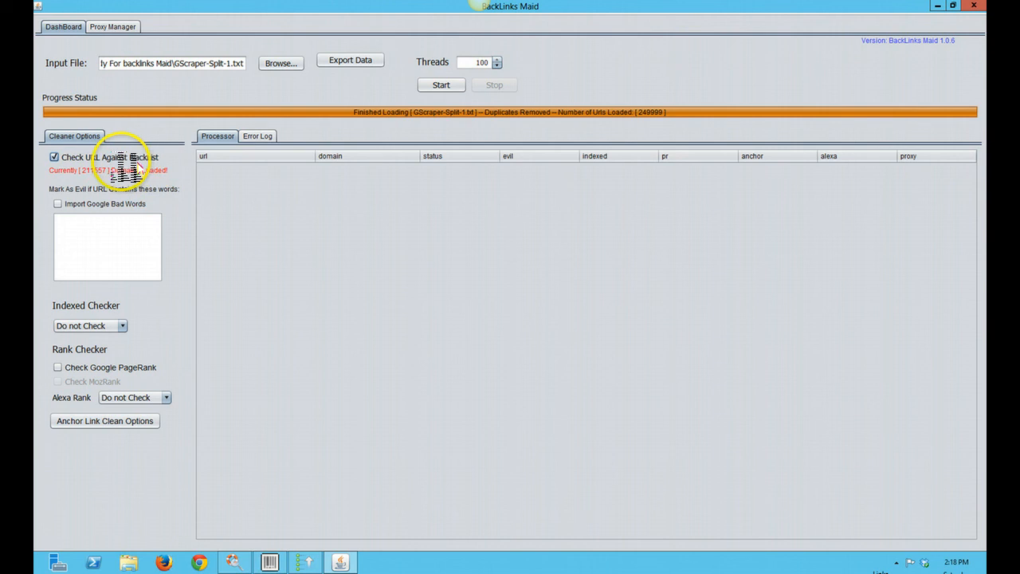
pyautogui.click(58, 204)
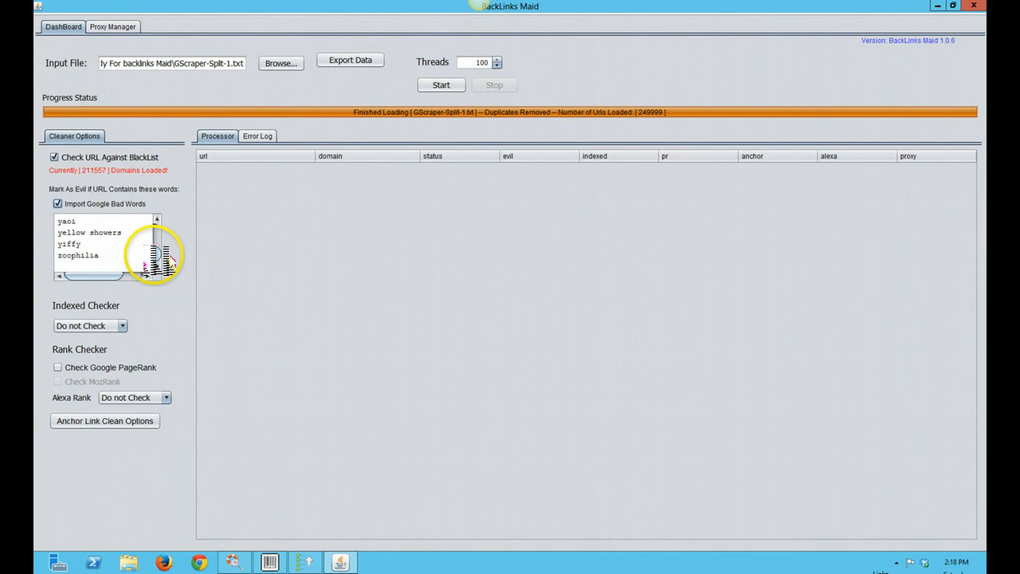
pyautogui.scroll(-10, 155, 235)
pyautogui.scroll(10, 156, 232)
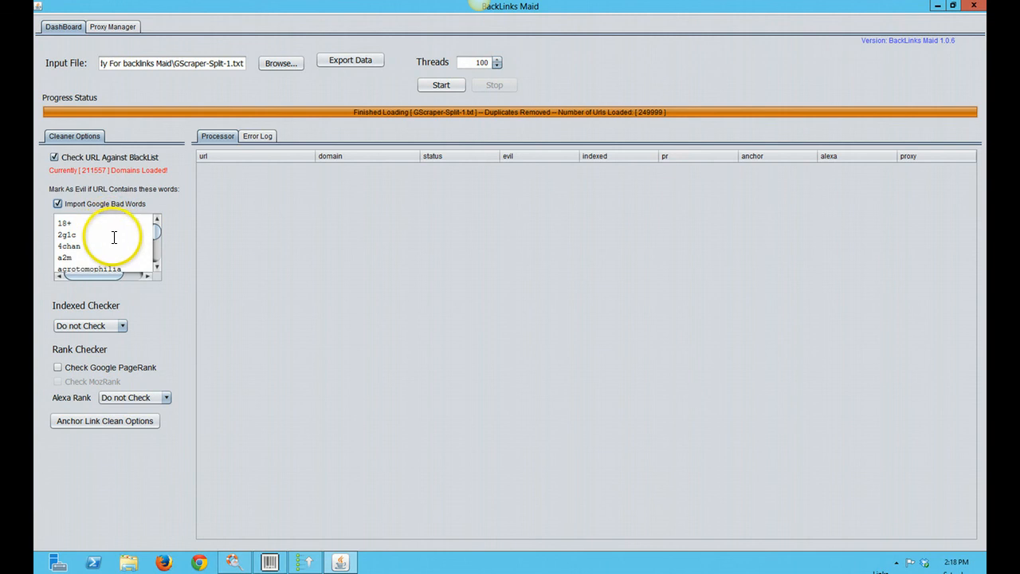
pyautogui.moveTo(156, 230); pyautogui.dragTo(158, 269)
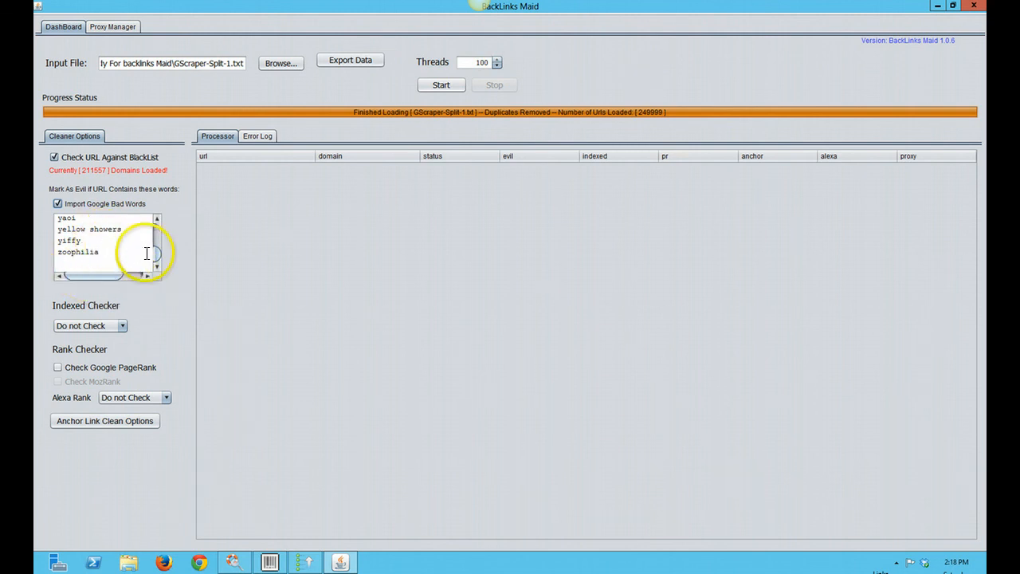
pyautogui.moveTo(156, 253); pyautogui.dragTo(157, 221)
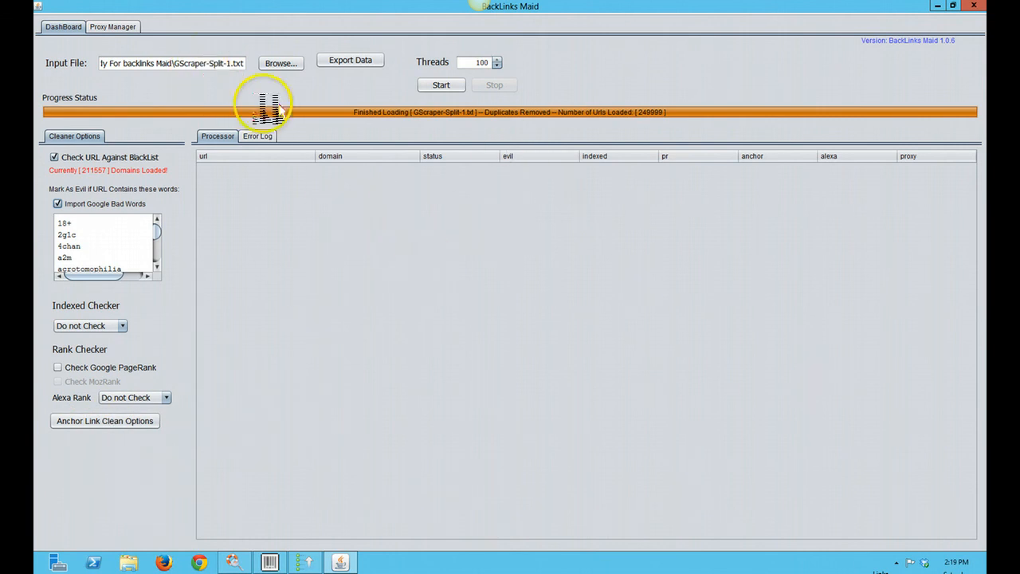
# Step: Run the cleaner on the loaded URLs and stop it partway through the list
pyautogui.click(442, 86)
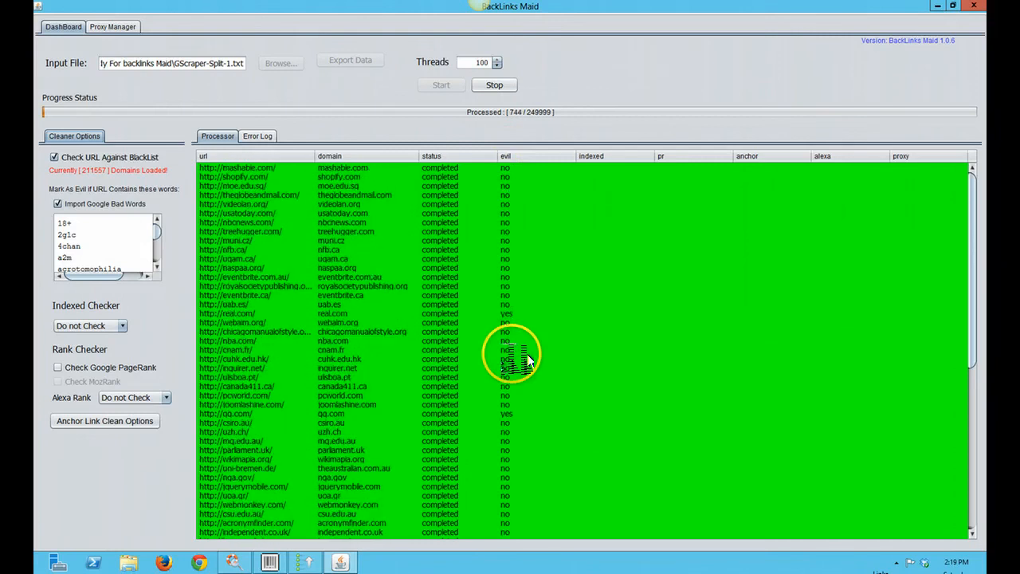
pyautogui.click(494, 85)
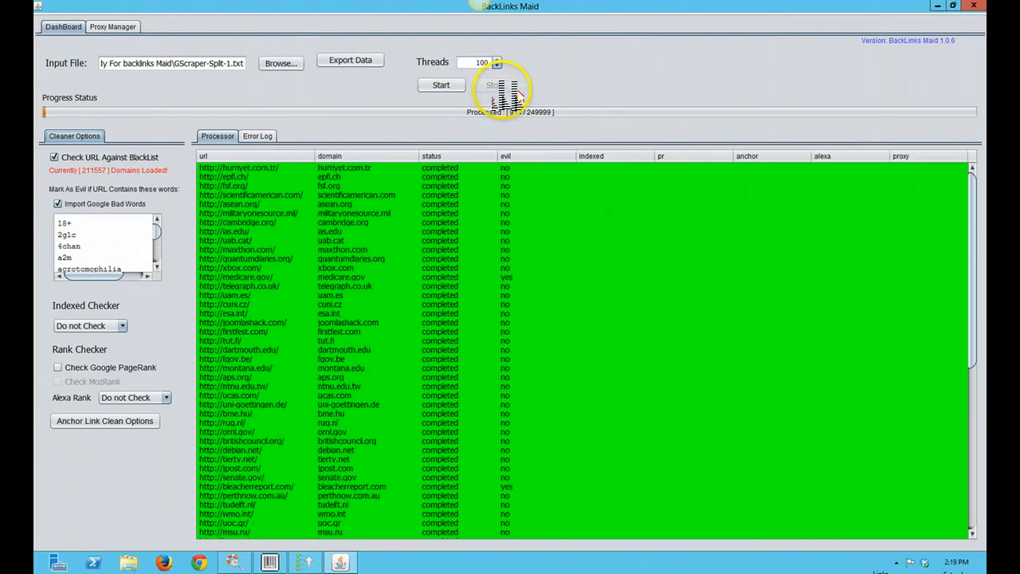
# Step: Examine the processed URLs, comparing the domains marked evil, such as medicare.gov and bleacherreport.com, with the others
pyautogui.click(522, 278)
pyautogui.click(512, 485)
pyautogui.scroll(-3, 533, 446)
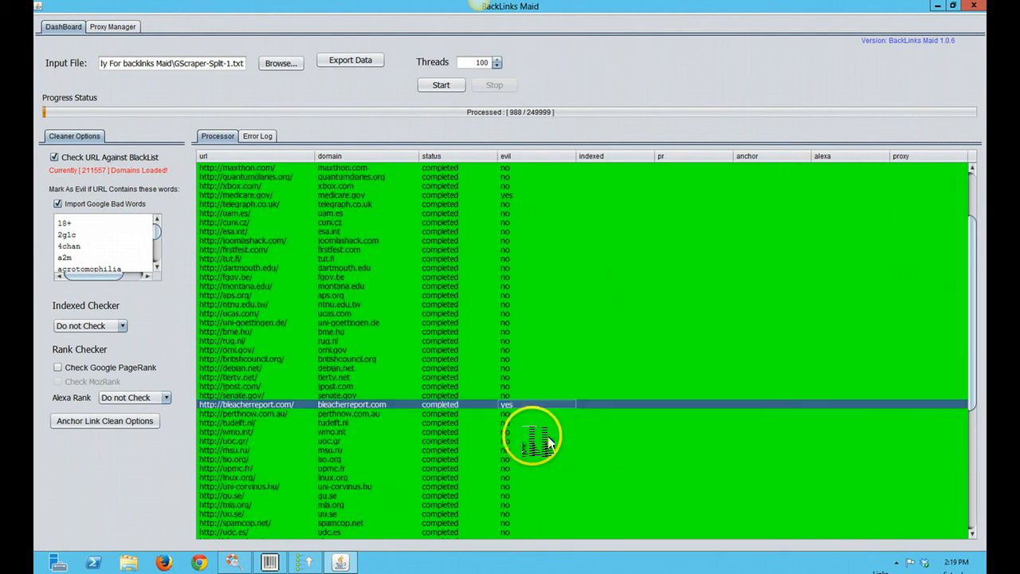
pyautogui.scroll(-9, 550, 435)
pyautogui.scroll(12, 546, 431)
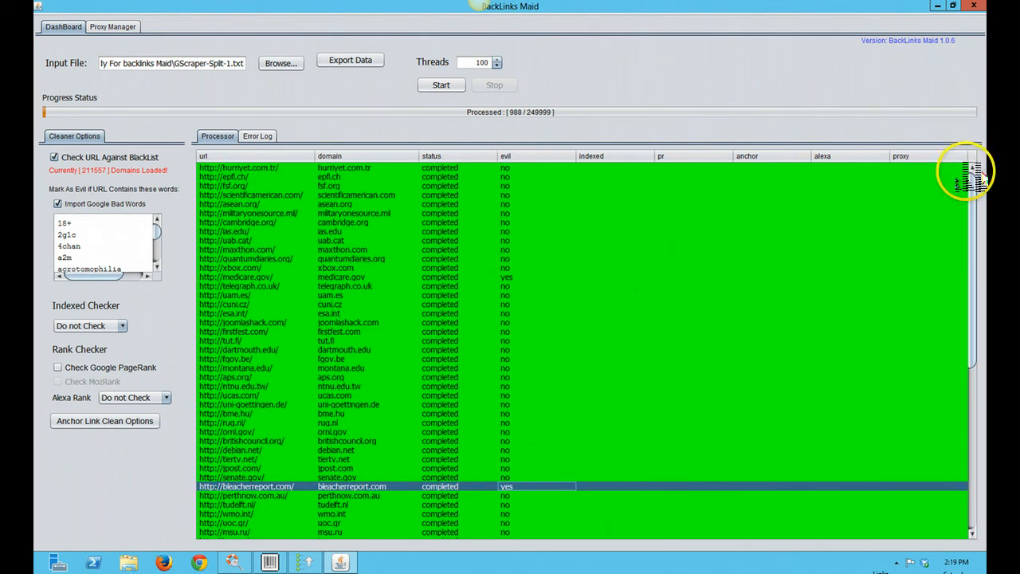
pyautogui.moveTo(982, 182); pyautogui.dragTo(980, 114)
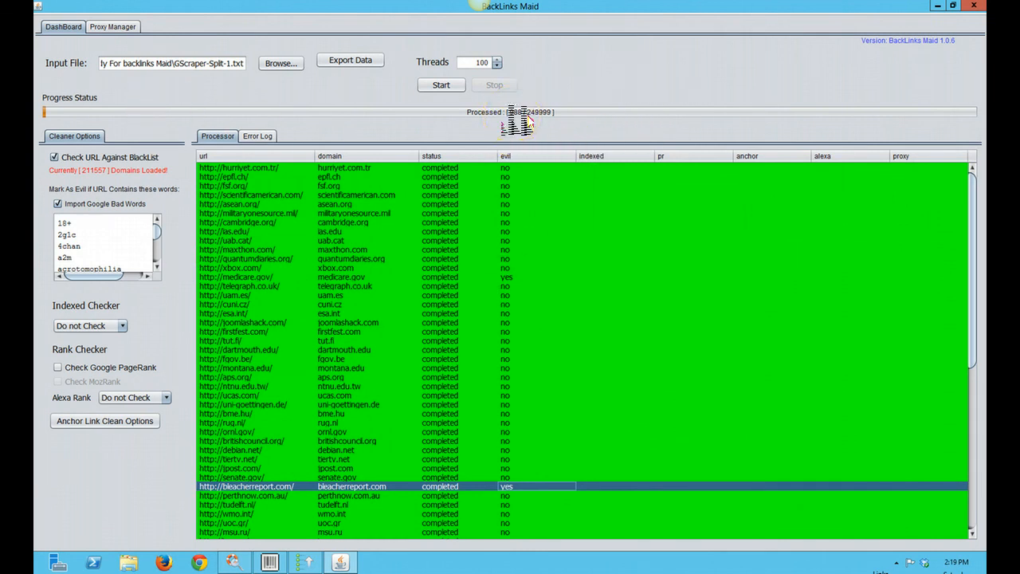
pyautogui.click(522, 278)
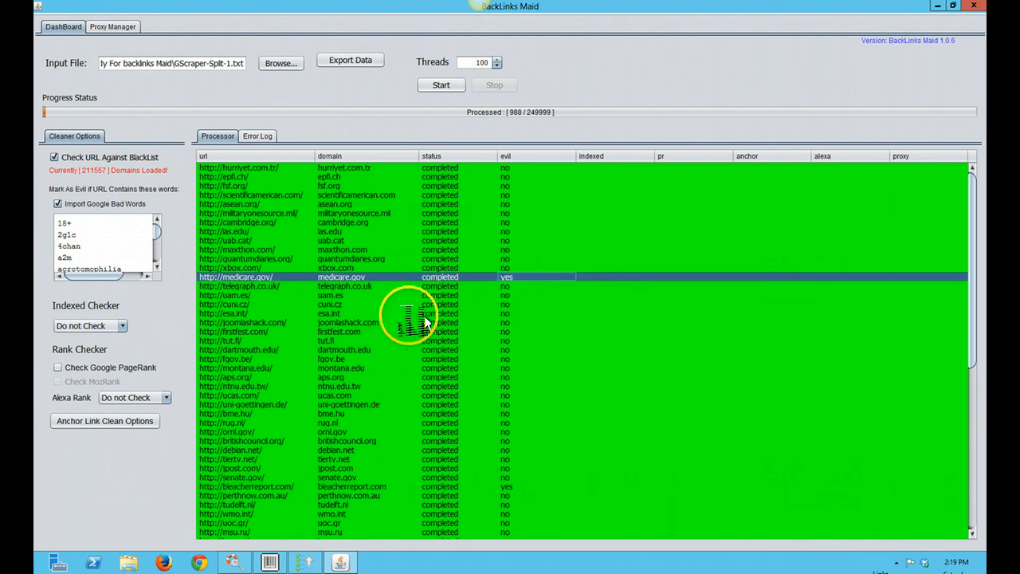
pyautogui.click(440, 359)
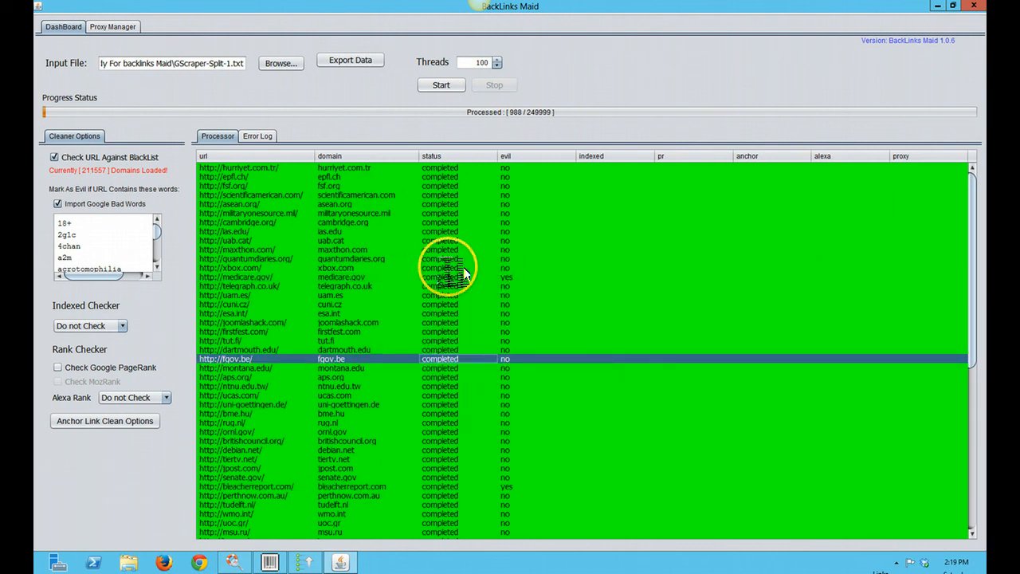
pyautogui.click(371, 278)
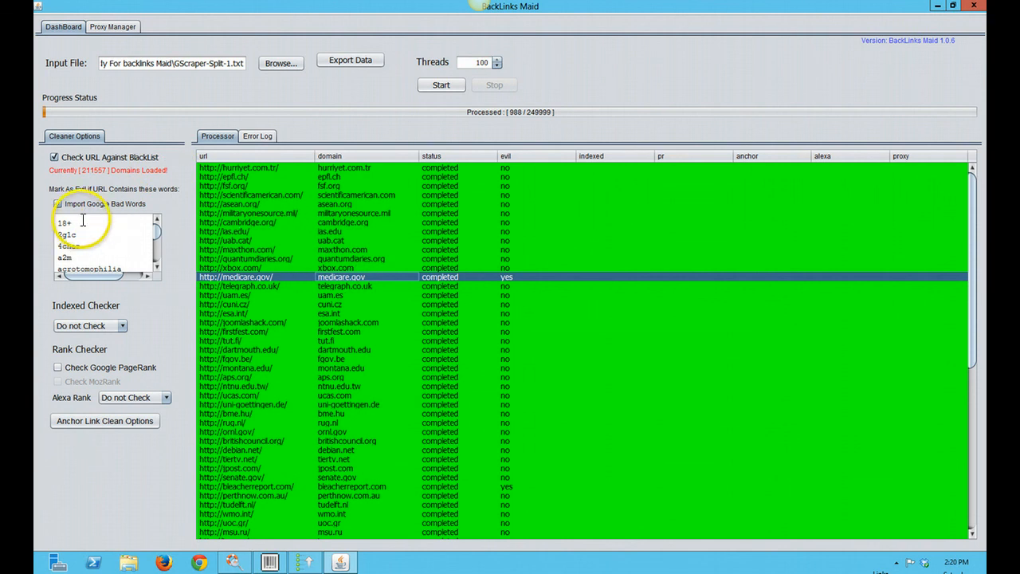
pyautogui.click(505, 305)
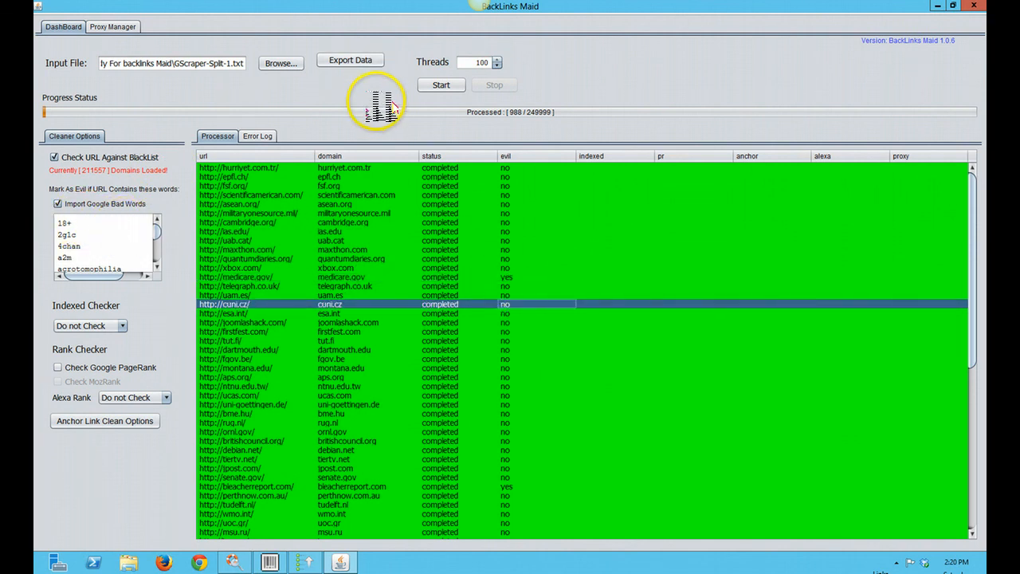
# Step: Open the data export settings and set the Is Evil filter to No
pyautogui.click(355, 62)
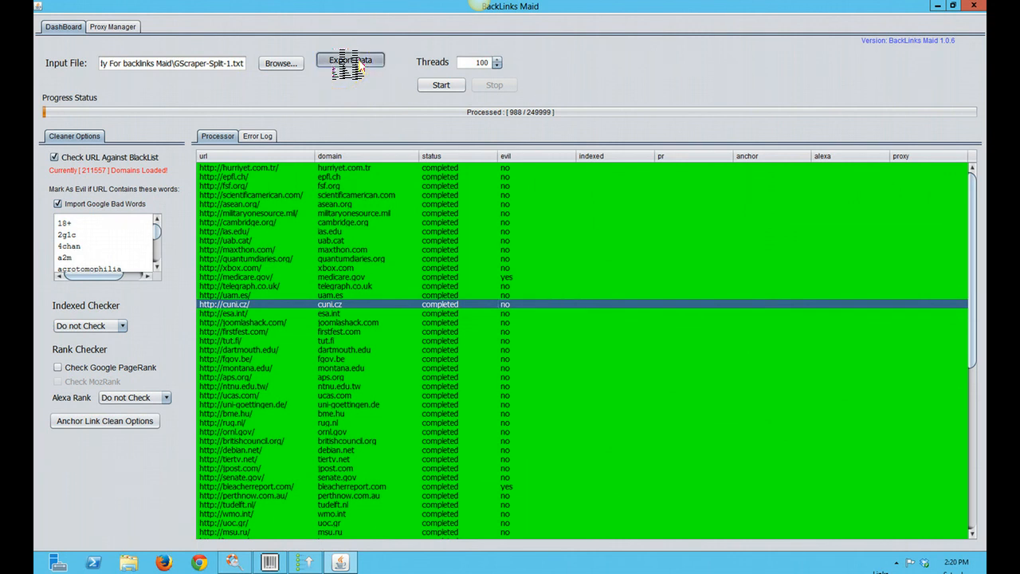
pyautogui.moveTo(340, 11); pyautogui.dragTo(544, 67)
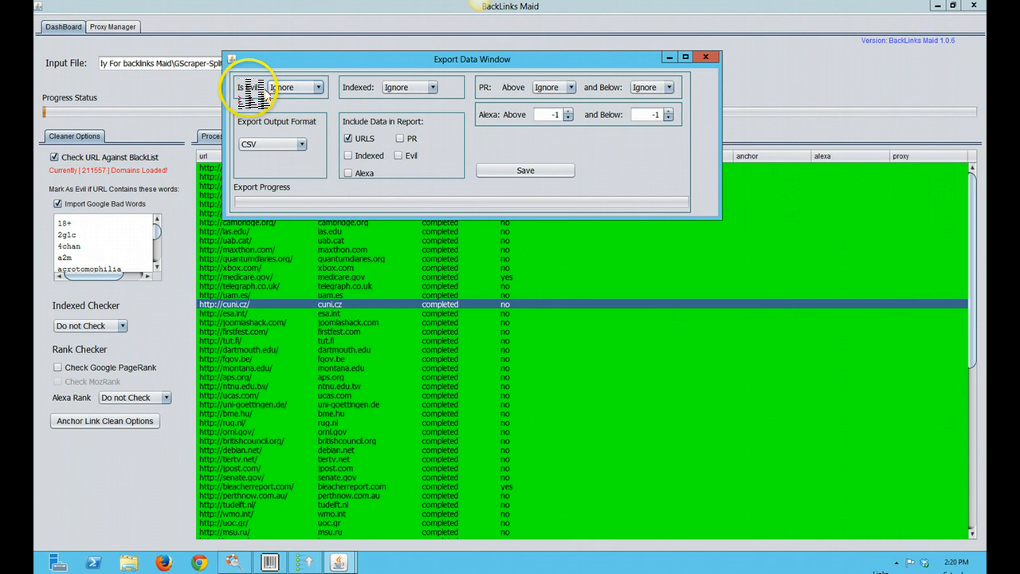
pyautogui.click(322, 88)
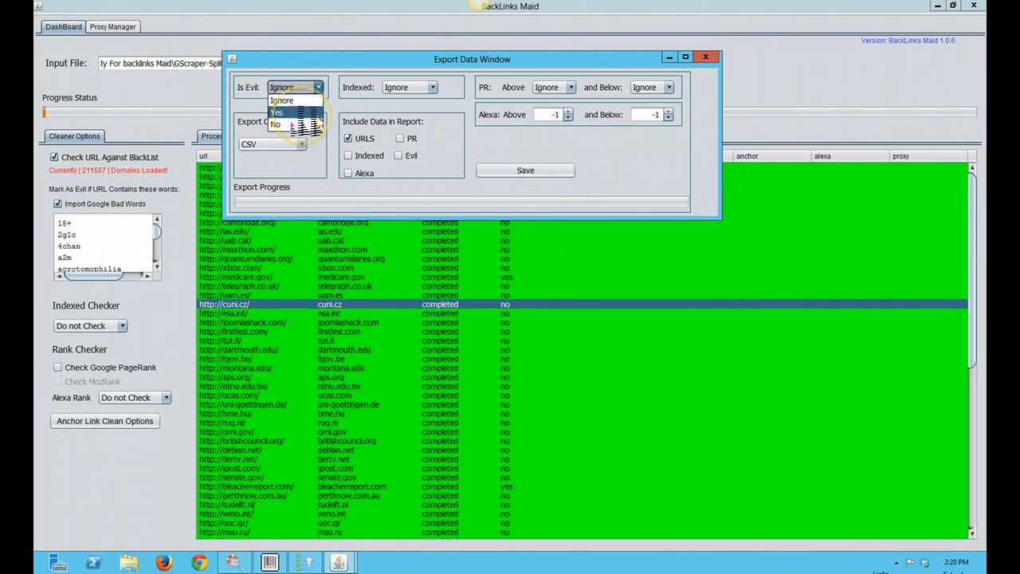
pyautogui.click(358, 64)
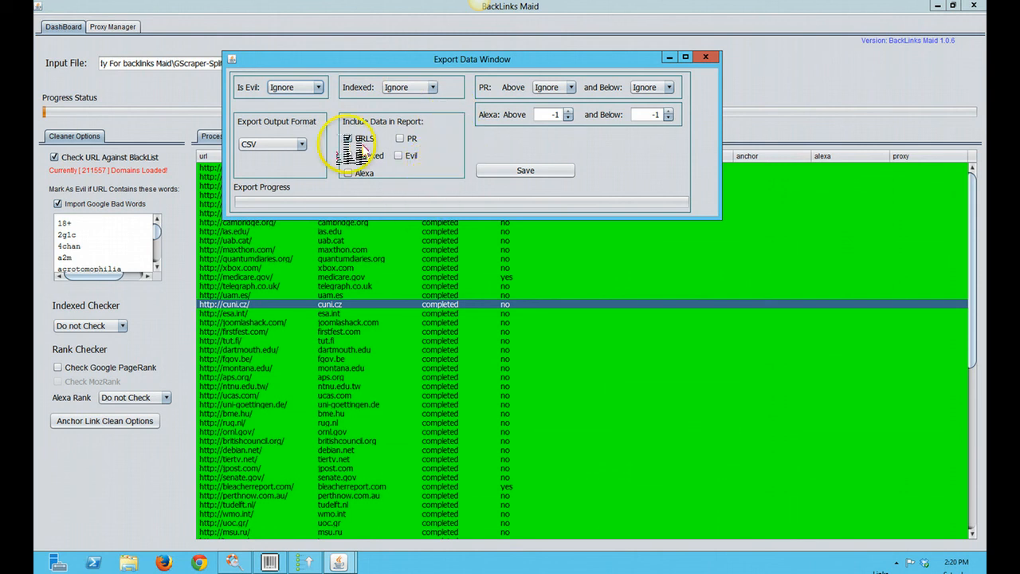
pyautogui.click(317, 87)
pyautogui.click(277, 124)
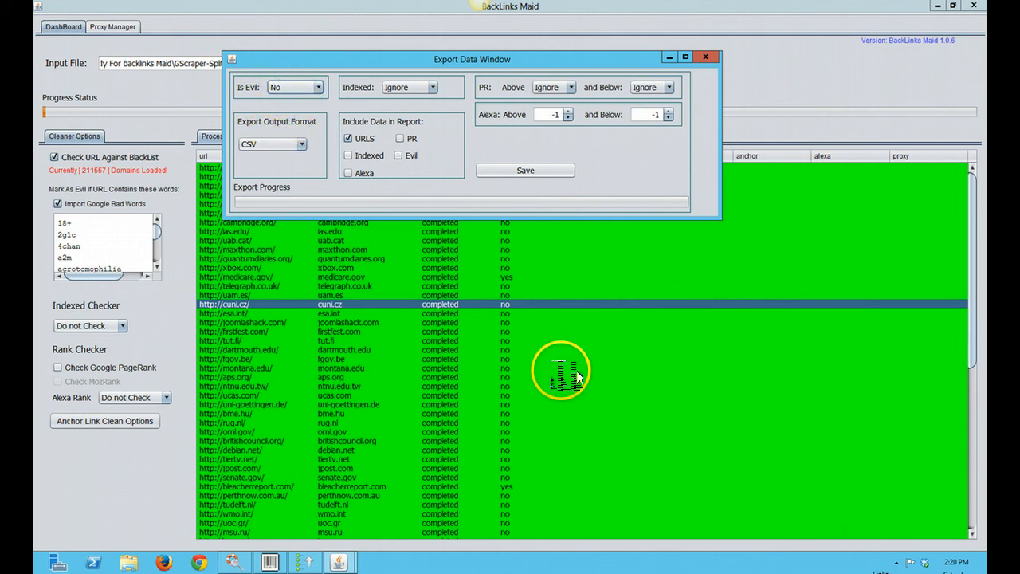
pyautogui.click(319, 87)
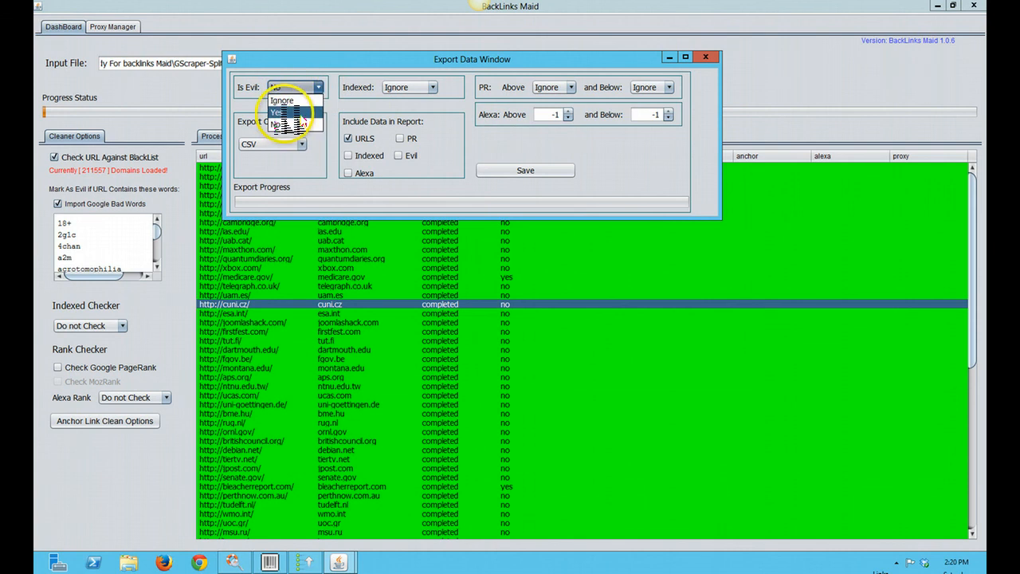
pyautogui.click(296, 89)
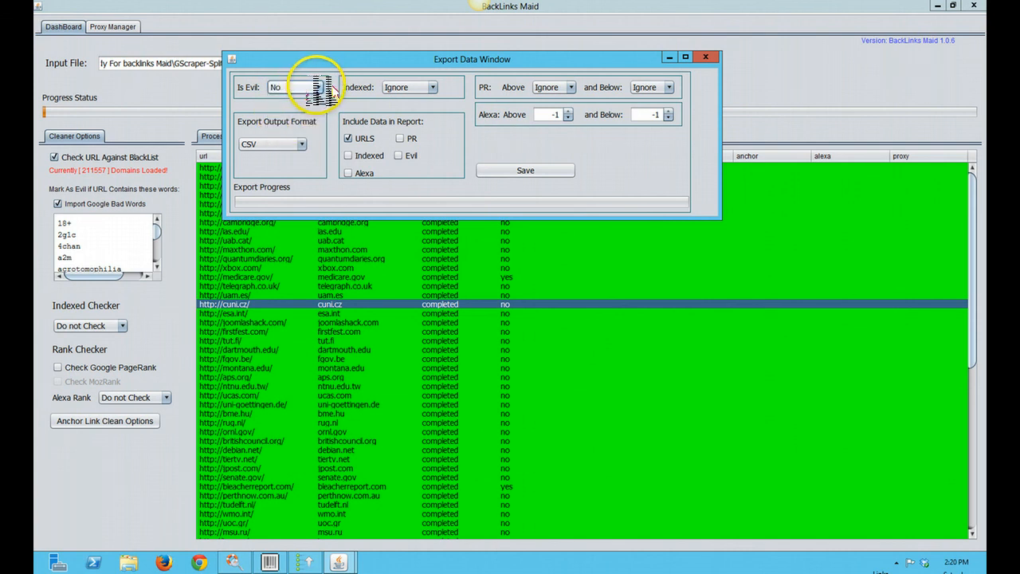
pyautogui.click(327, 89)
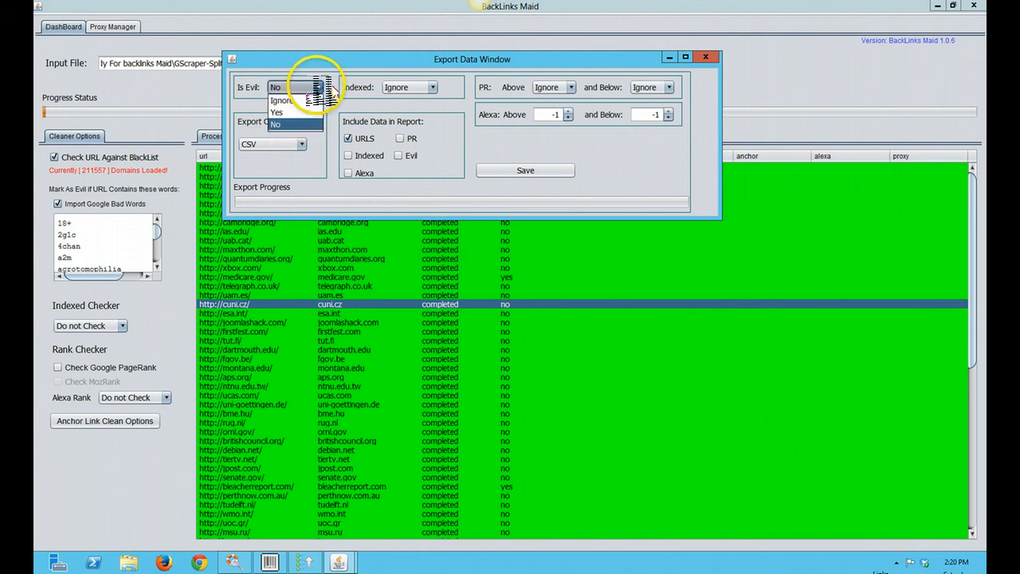
pyautogui.click(287, 125)
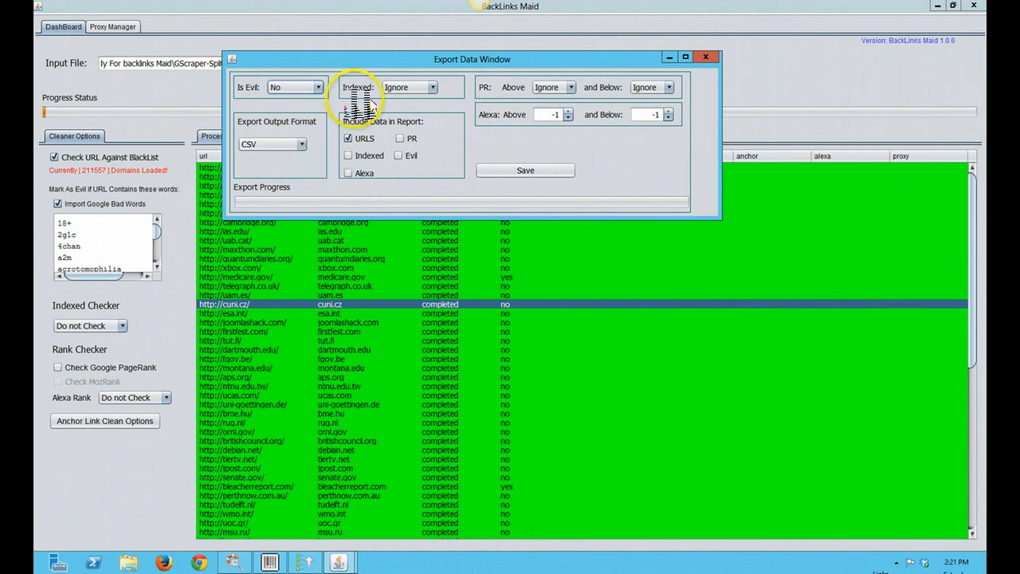
# Step: Set the export output format to TXT for the non-evil URLs
pyautogui.click(296, 144)
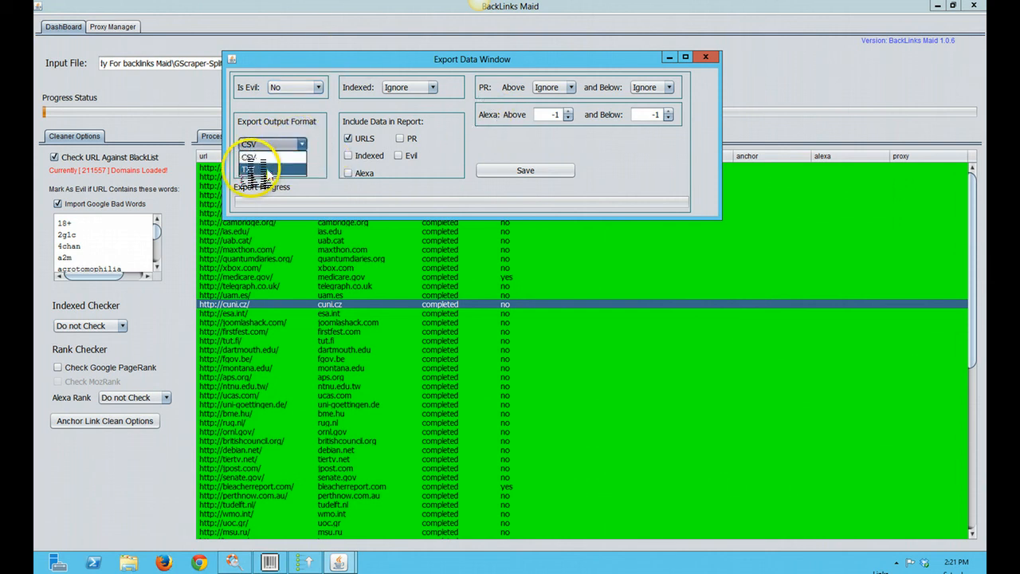
pyautogui.click(273, 164)
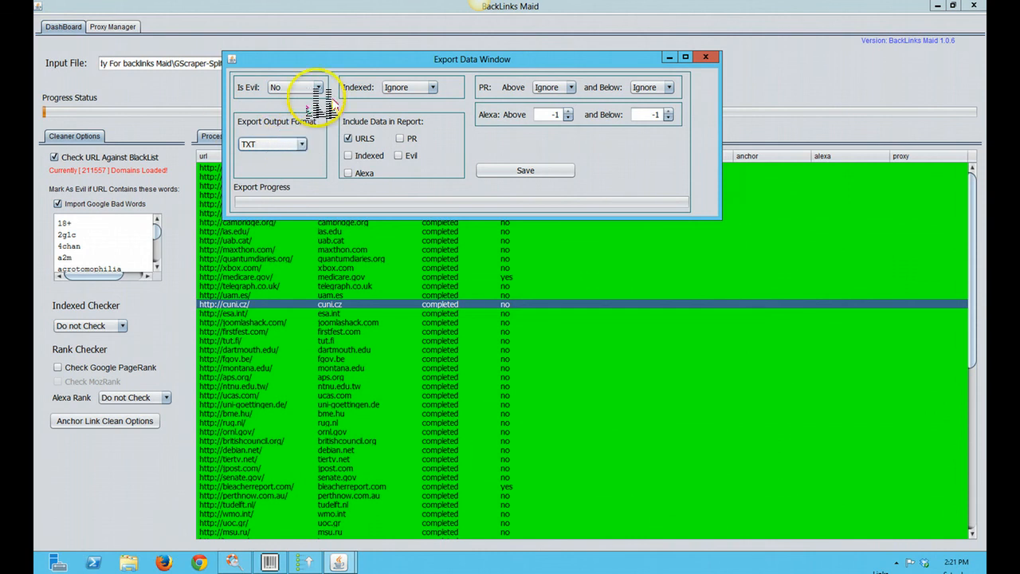
pyautogui.click(299, 144)
pyautogui.click(283, 169)
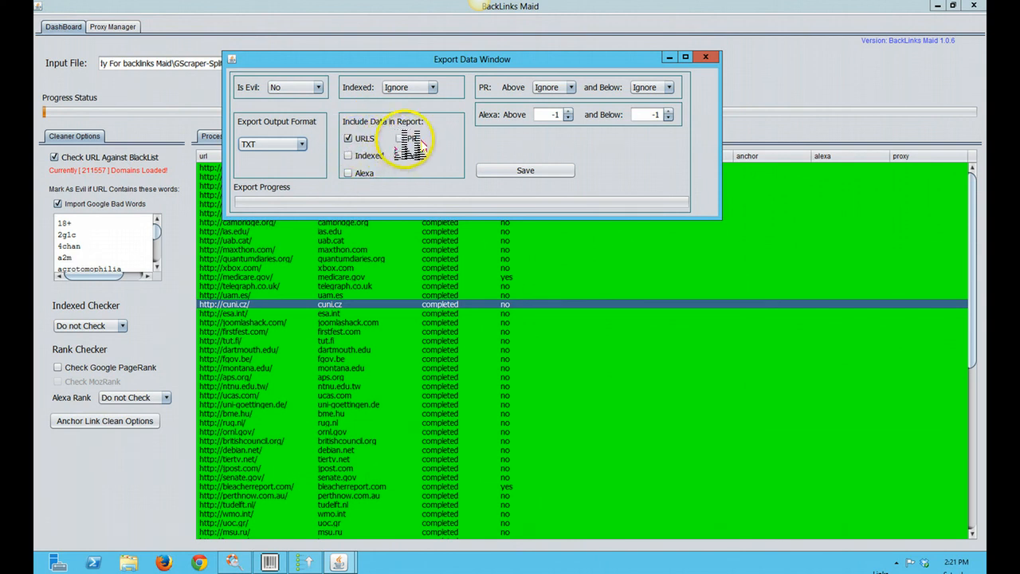
# Step: Save the export as "Ready for GSASER" in the Processed Ready For backlinks Maid folder and dismiss the save message
pyautogui.click(528, 171)
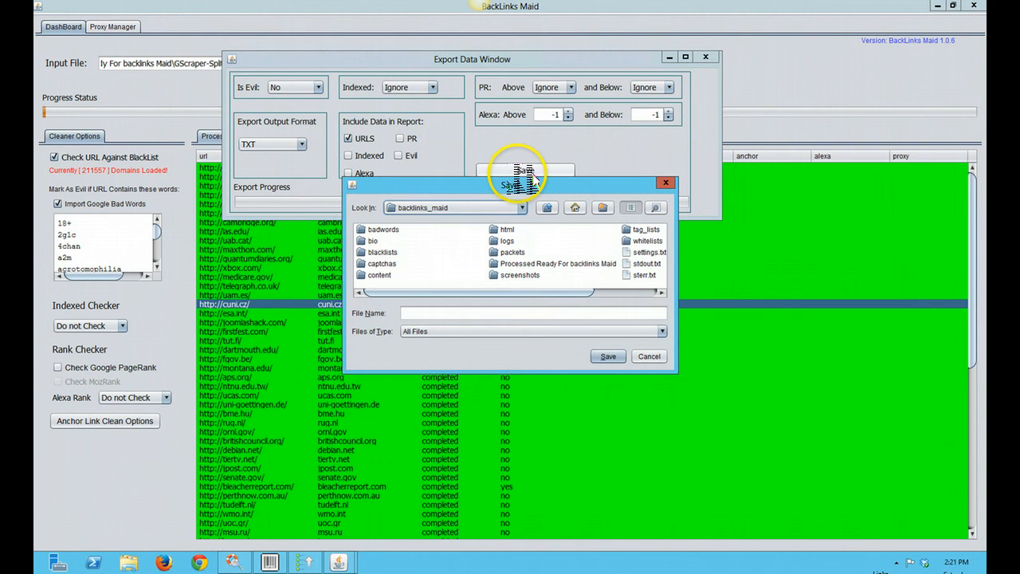
pyautogui.doubleClick(511, 263)
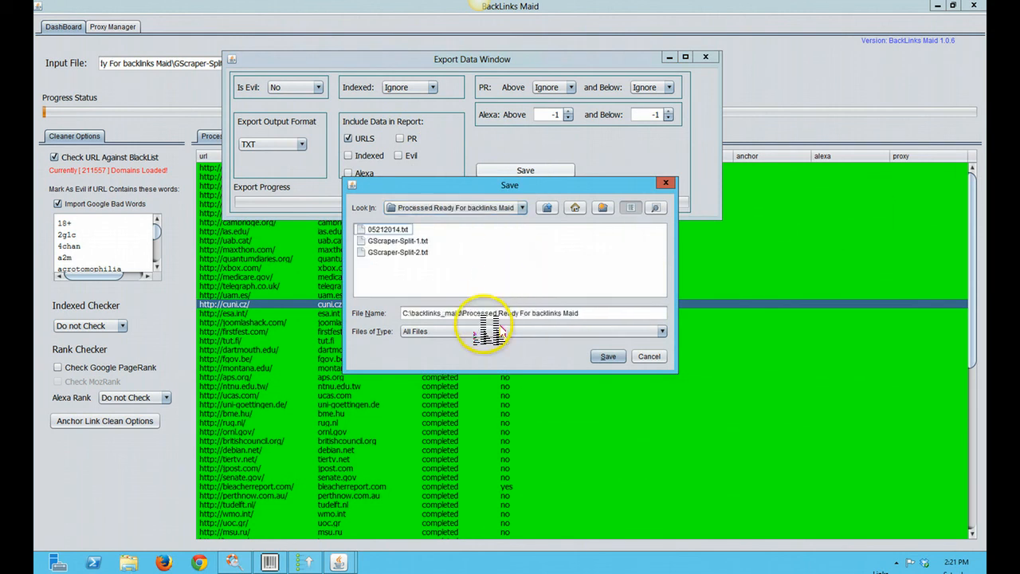
pyautogui.moveTo(604, 313); pyautogui.dragTo(353, 311)
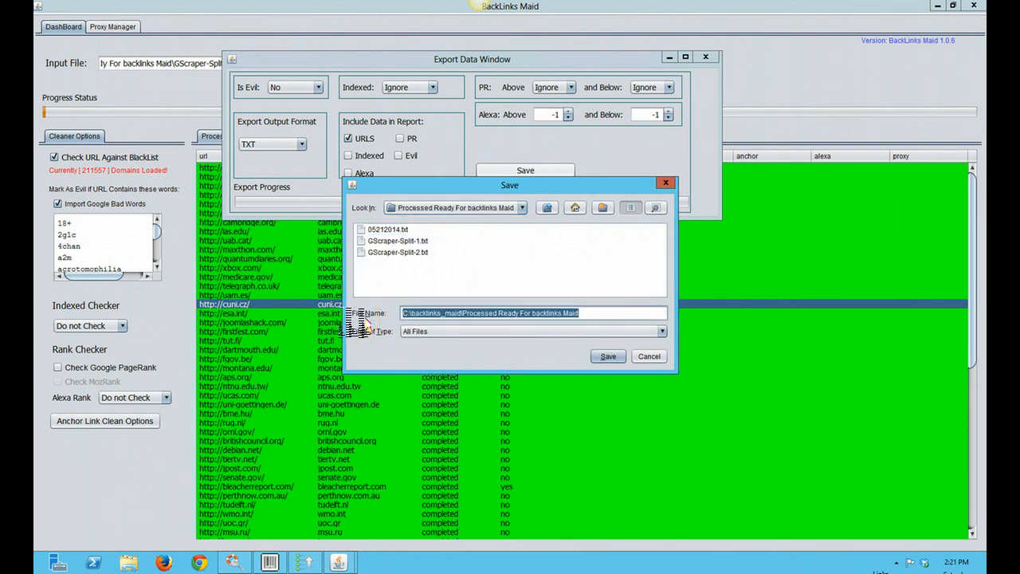
pyautogui.write('Ready for GSASER')
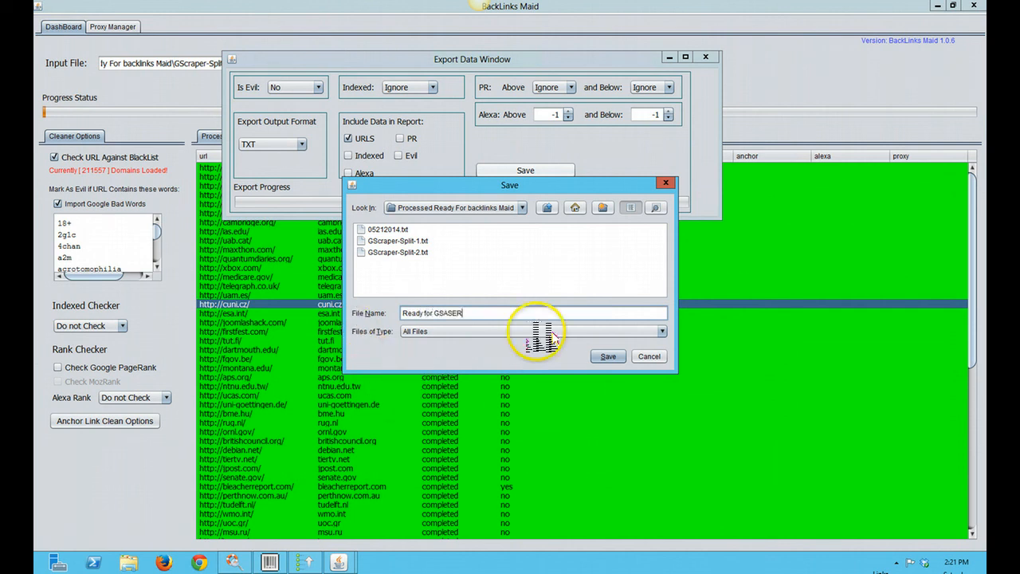
pyautogui.click(626, 359)
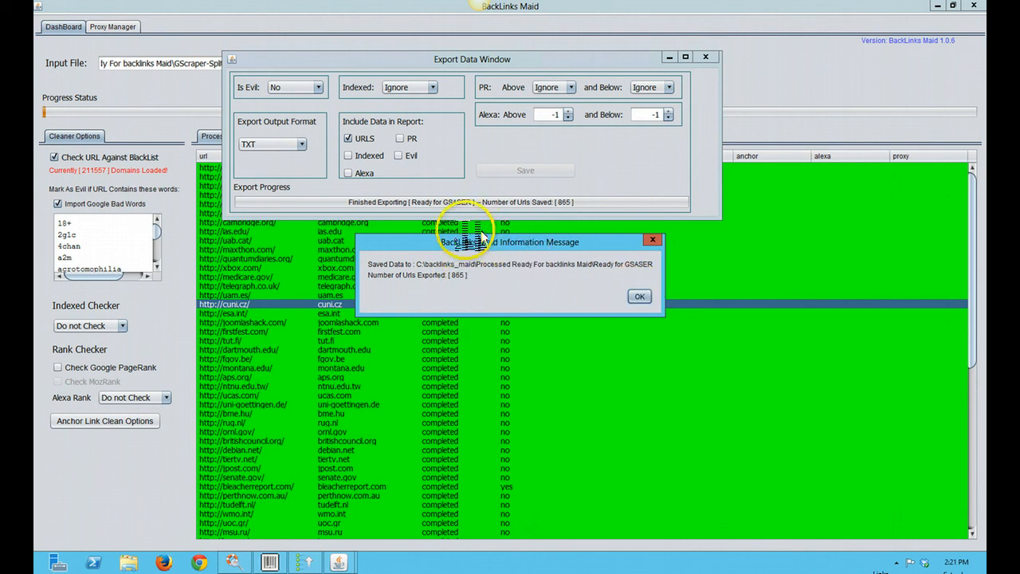
pyautogui.click(653, 297)
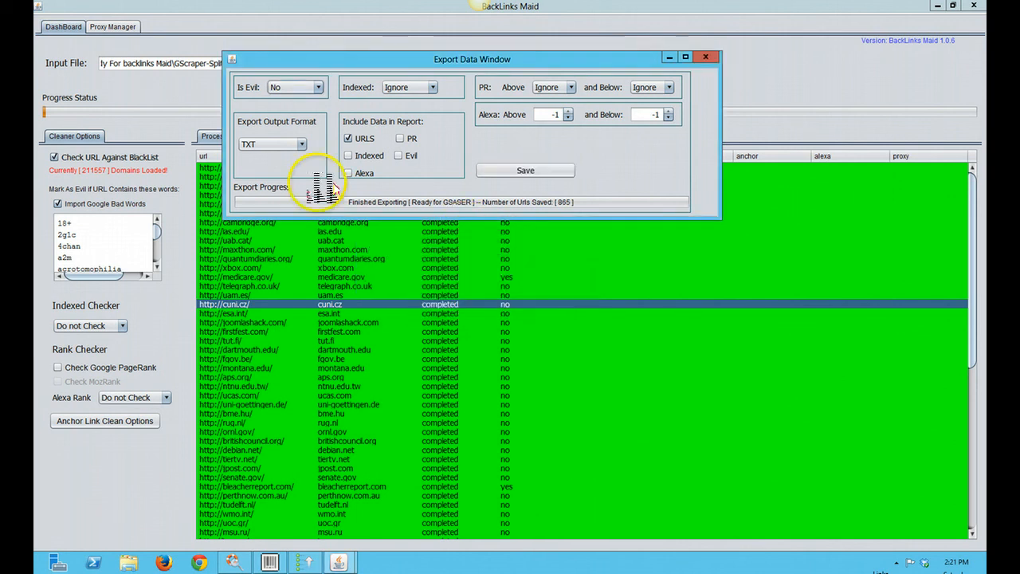
# Step: Set the Is Evil filter to Yes and include the Evil data in the report instead of the URLs
pyautogui.click(318, 88)
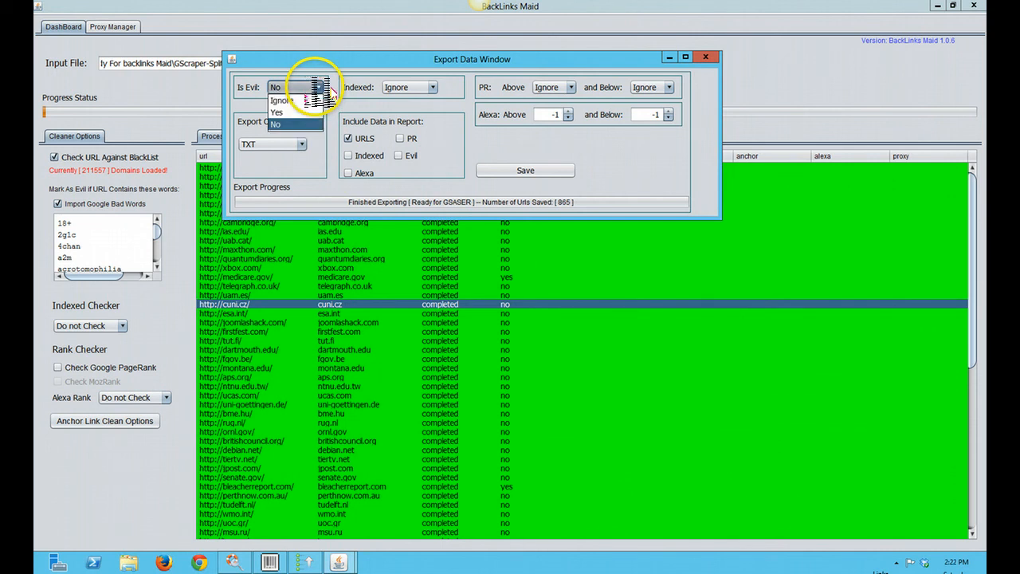
pyautogui.click(285, 113)
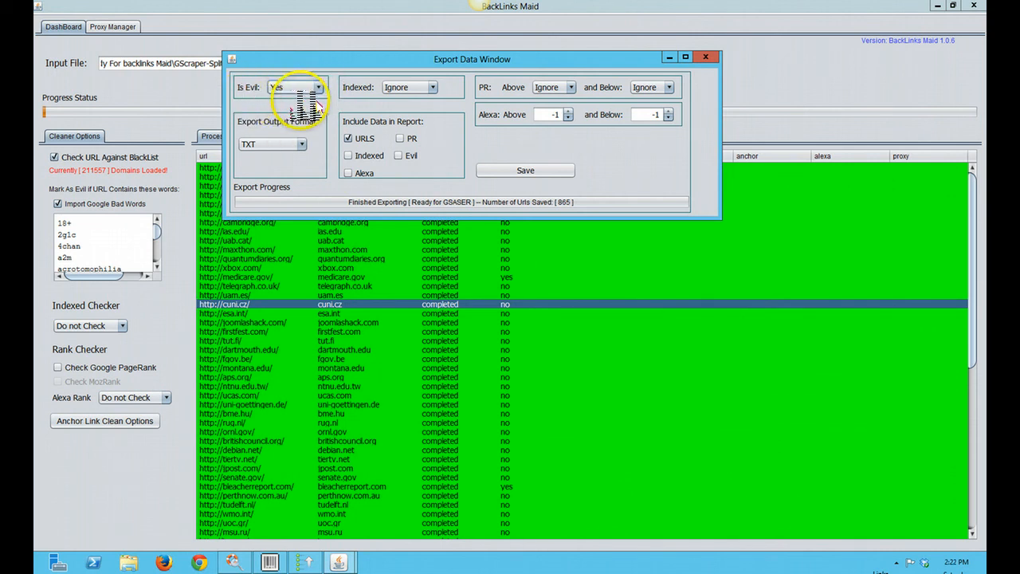
pyautogui.click(348, 139)
pyautogui.click(398, 156)
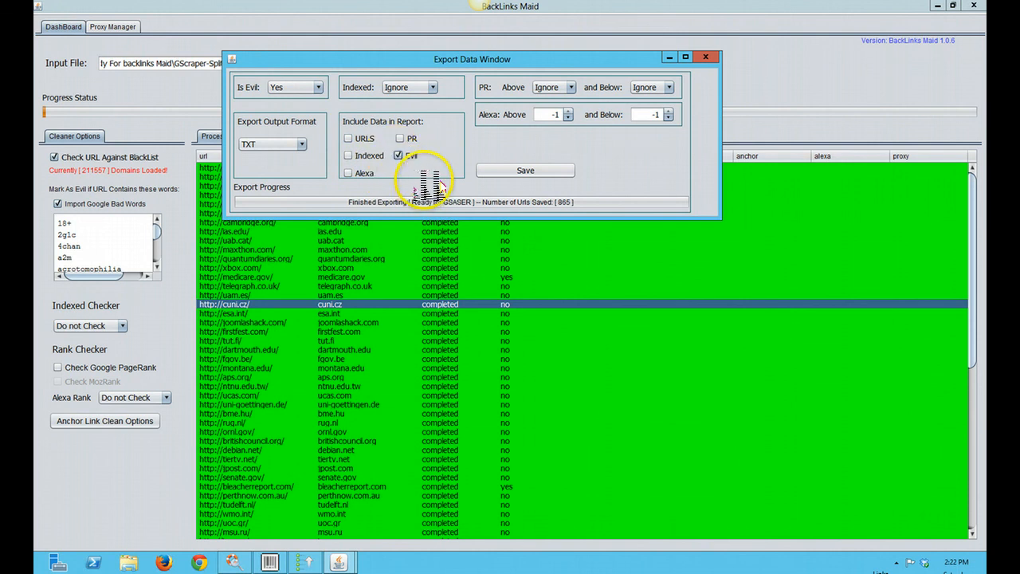
# Step: Save the evil entries as "Poison List" in the Processed Ready For backlinks Maid folder and close the export window
pyautogui.click(518, 174)
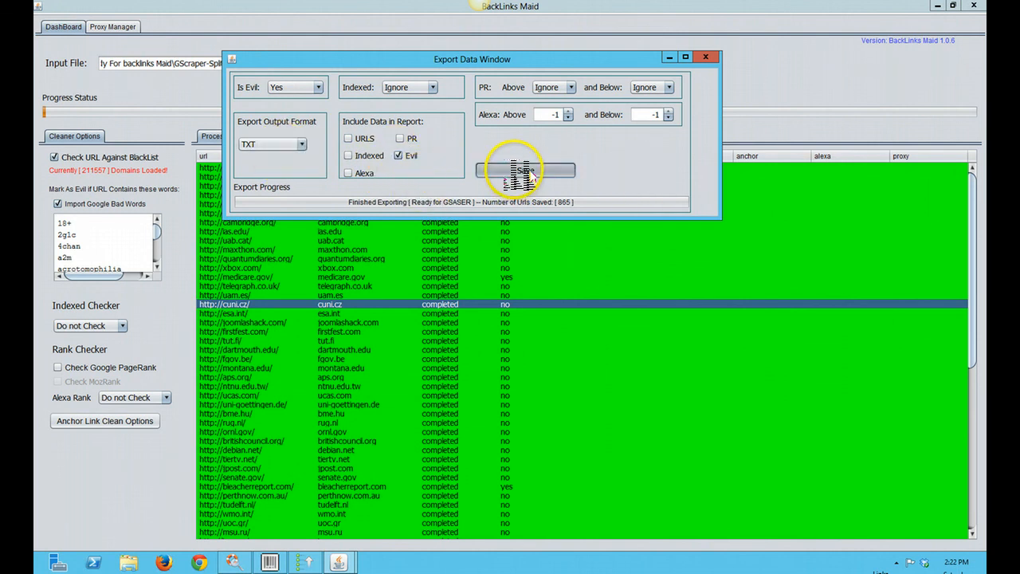
pyautogui.doubleClick(532, 265)
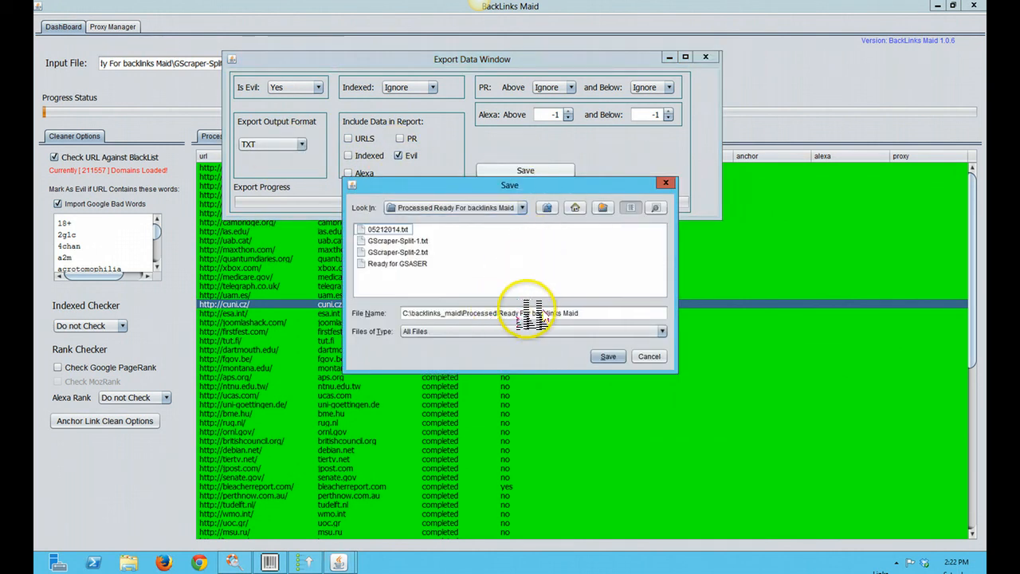
pyautogui.moveTo(581, 314); pyautogui.dragTo(273, 313)
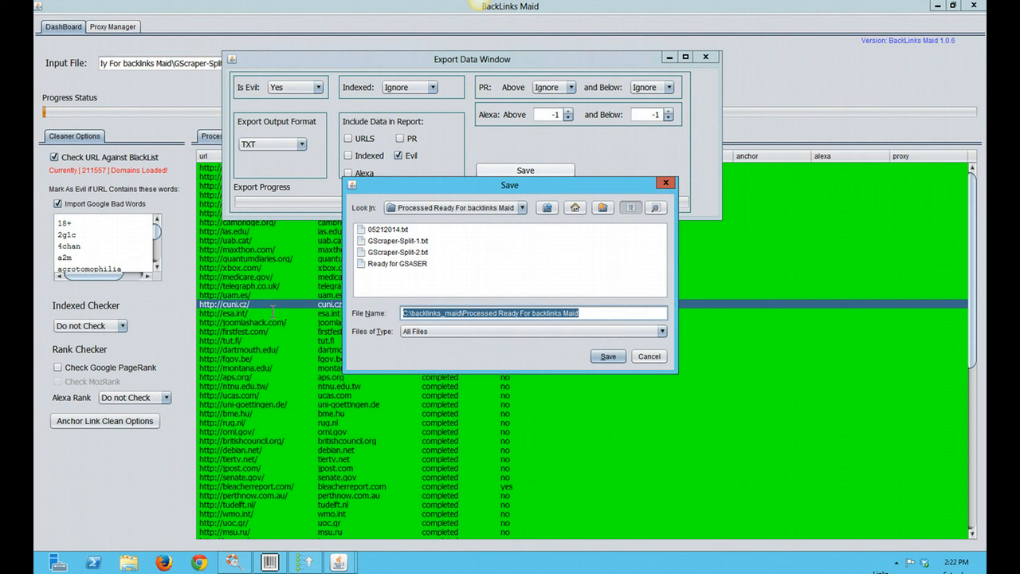
pyautogui.write('Poison List')
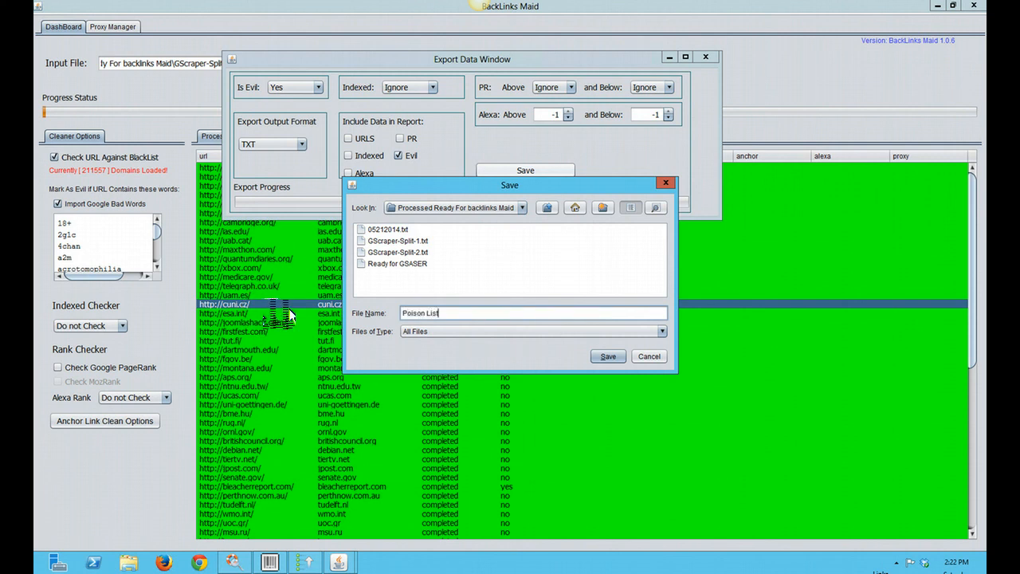
pyautogui.click(602, 356)
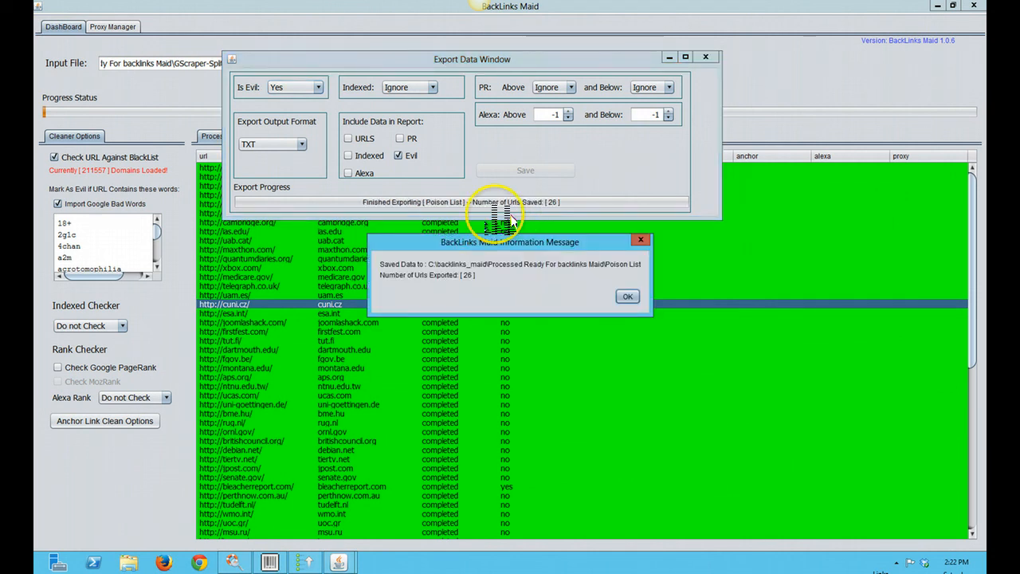
pyautogui.click(628, 296)
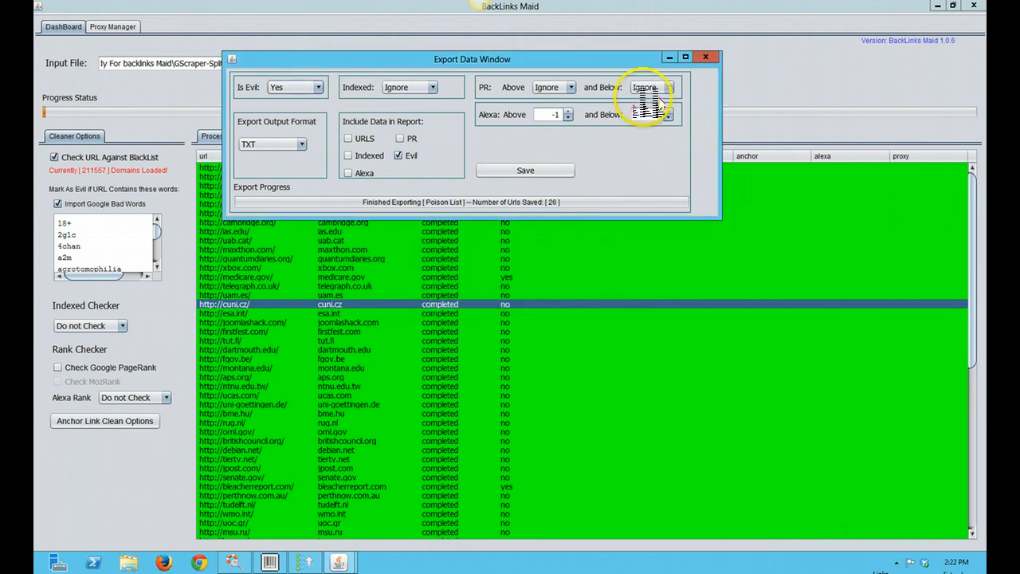
pyautogui.click(705, 57)
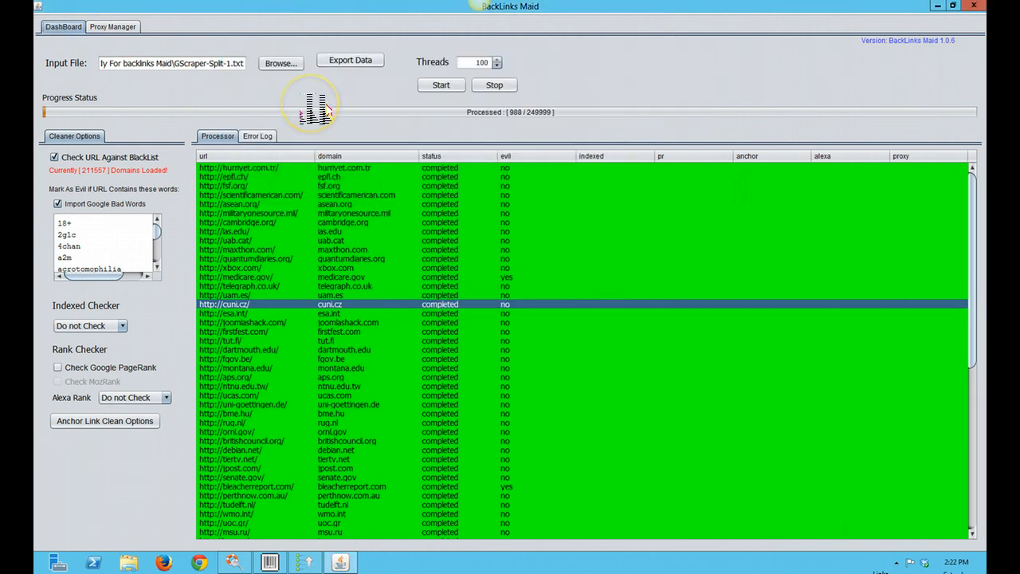